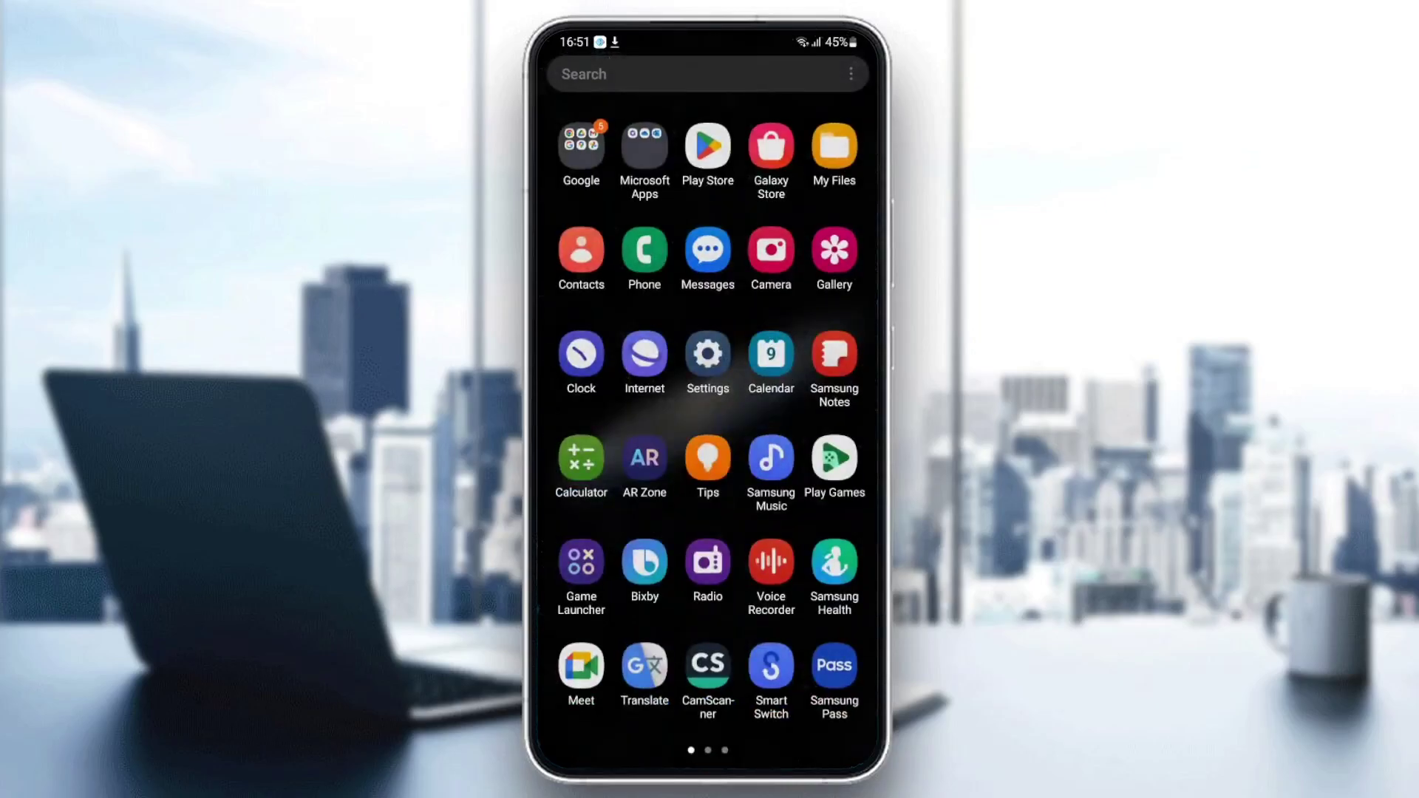
Scroll the app drawer up to find the Settings app
scroll(707, 443, "up", 15)
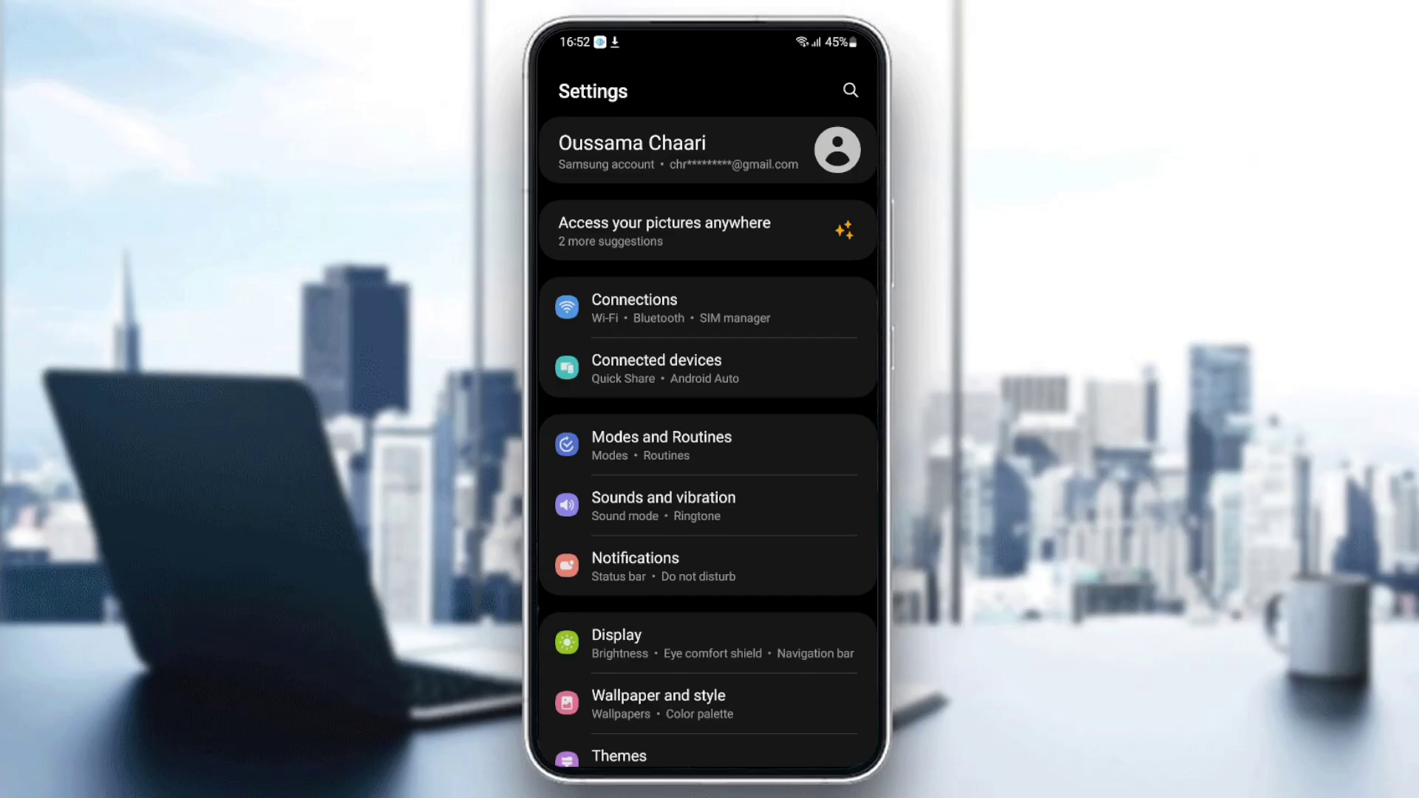
Scroll to the bottom of the Settings list and open General management
scroll(708, 443, "down", 3)
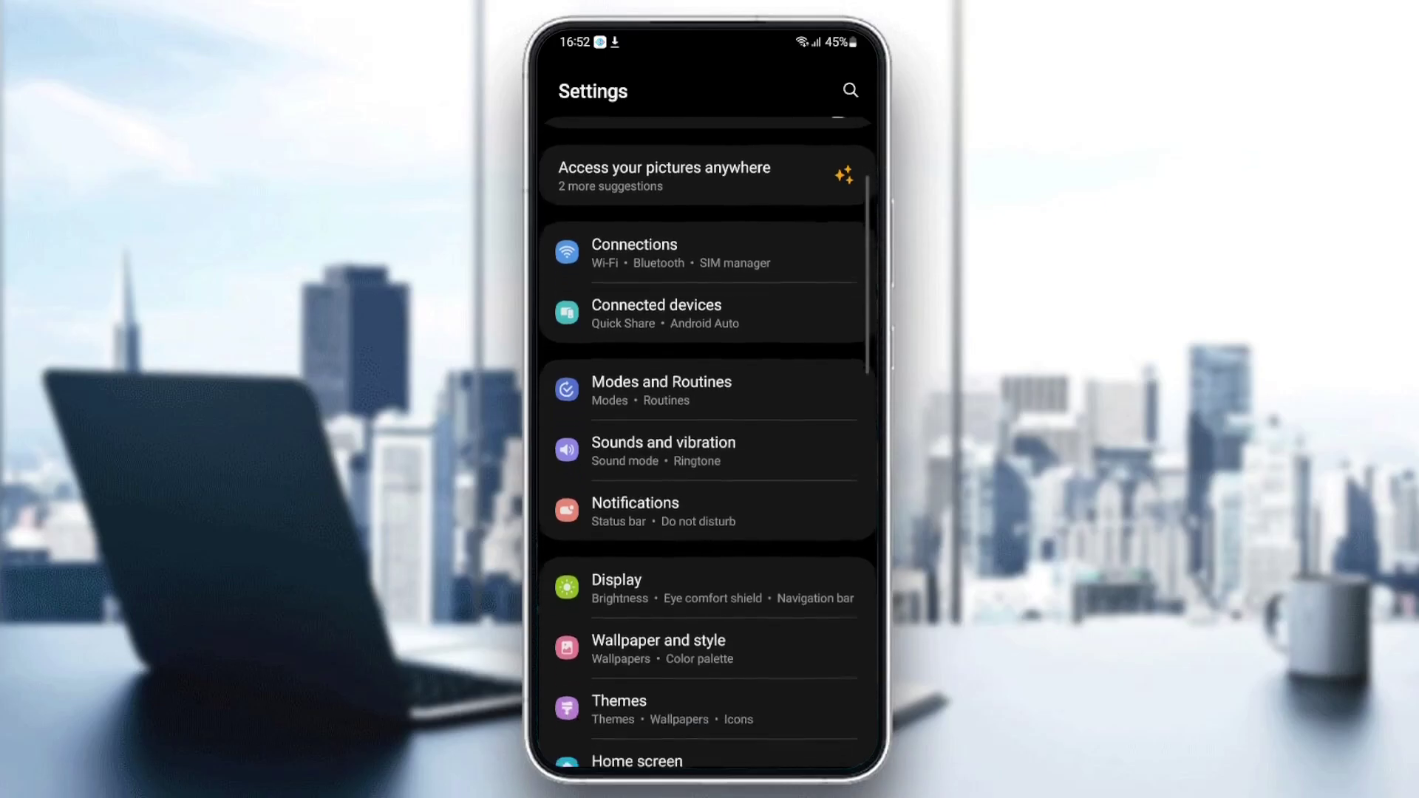
scroll(707, 444, "down", 5)
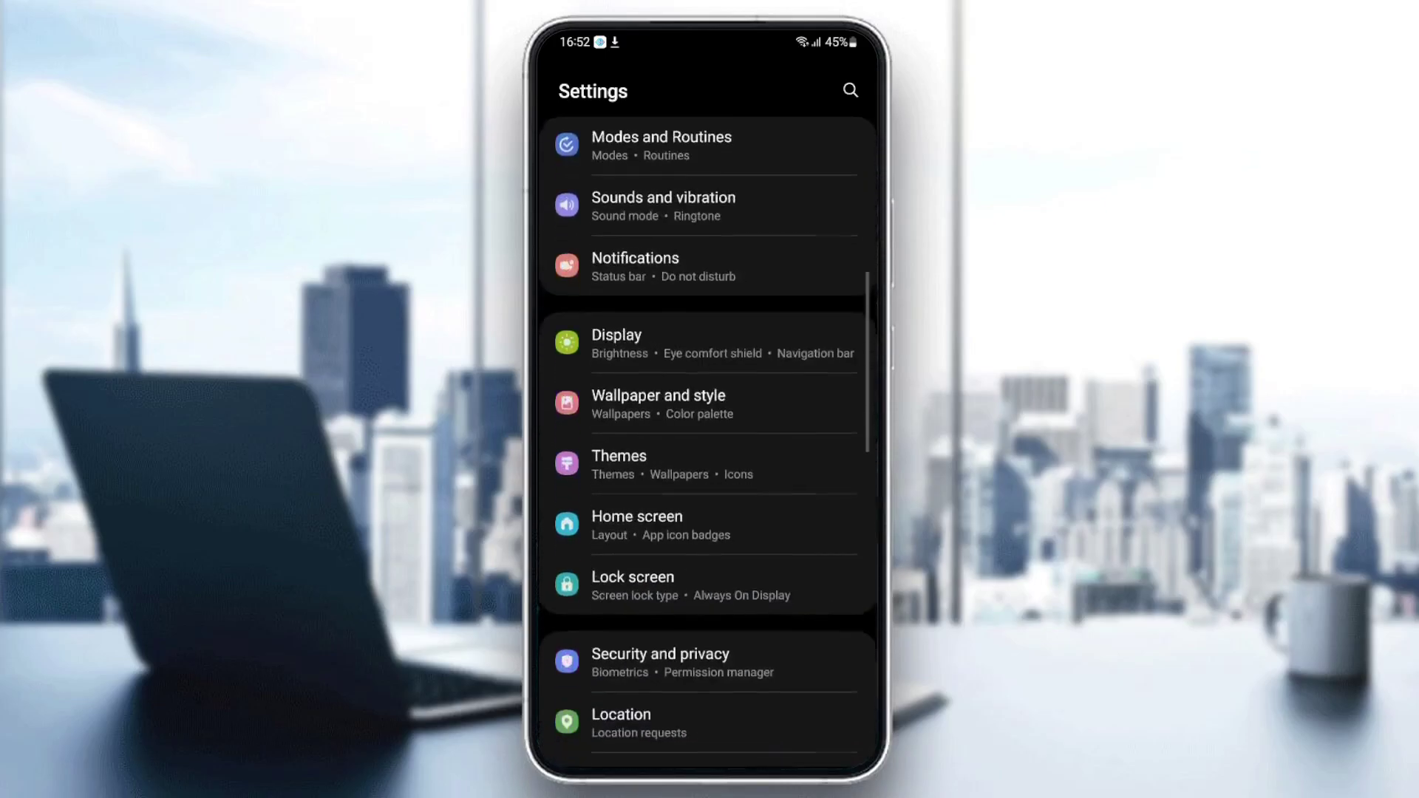
scroll(707, 444, "down", 1)
scroll(707, 443, "down", 1)
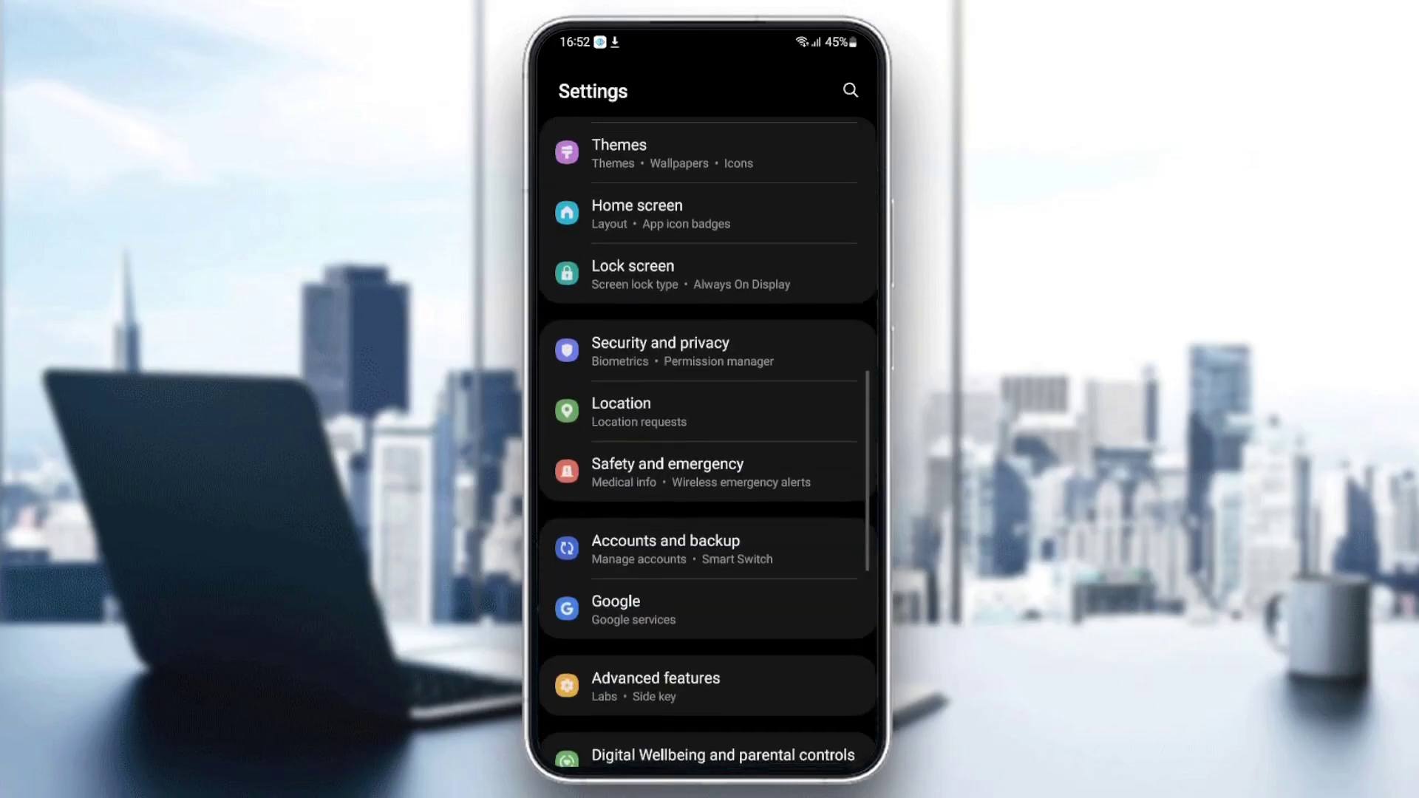
scroll(707, 443, "down", 1)
scroll(708, 444, "down", 1)
scroll(707, 443, "down", 1)
scroll(707, 443, "down", 1)
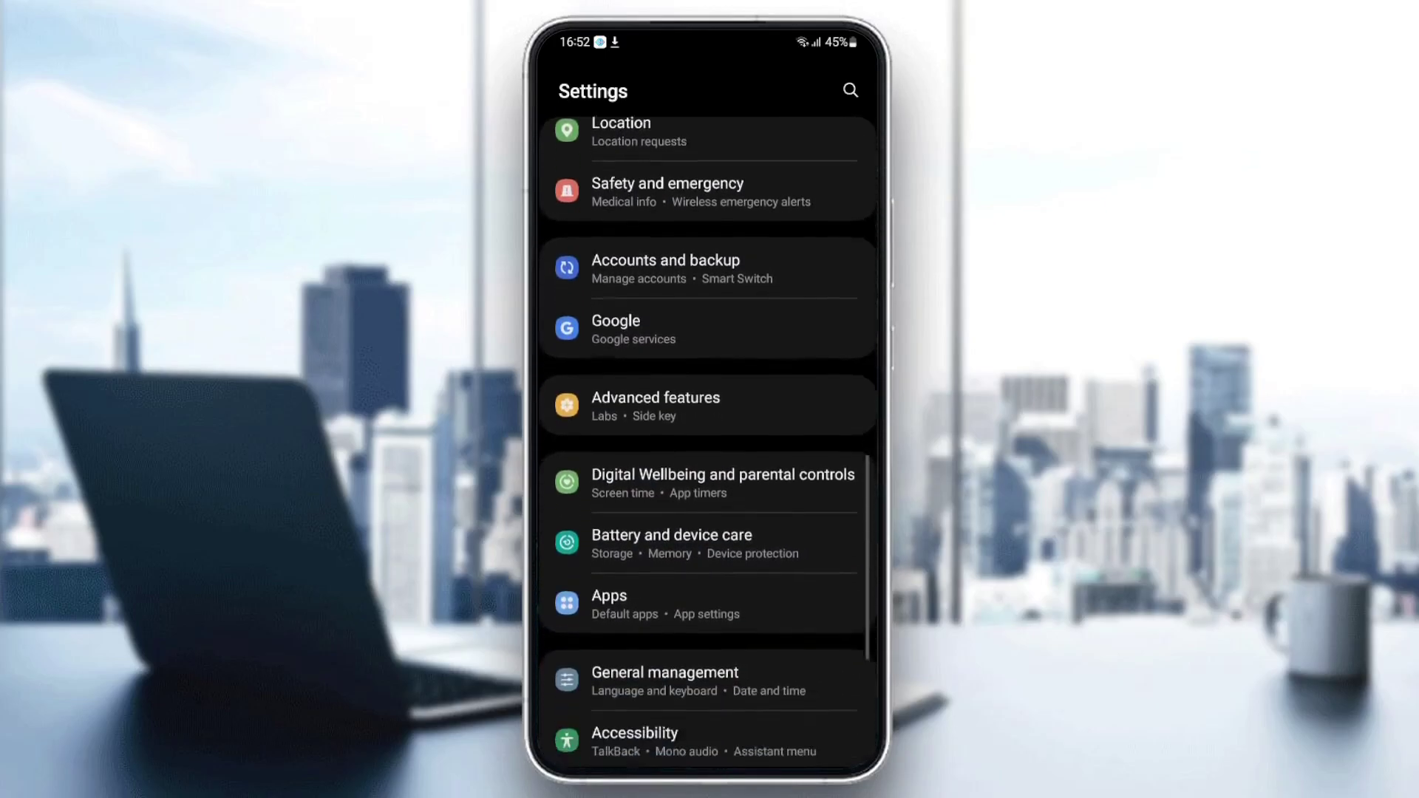
scroll(707, 443, "down", 1)
scroll(707, 443, "down", 1)
scroll(707, 444, "down", 1)
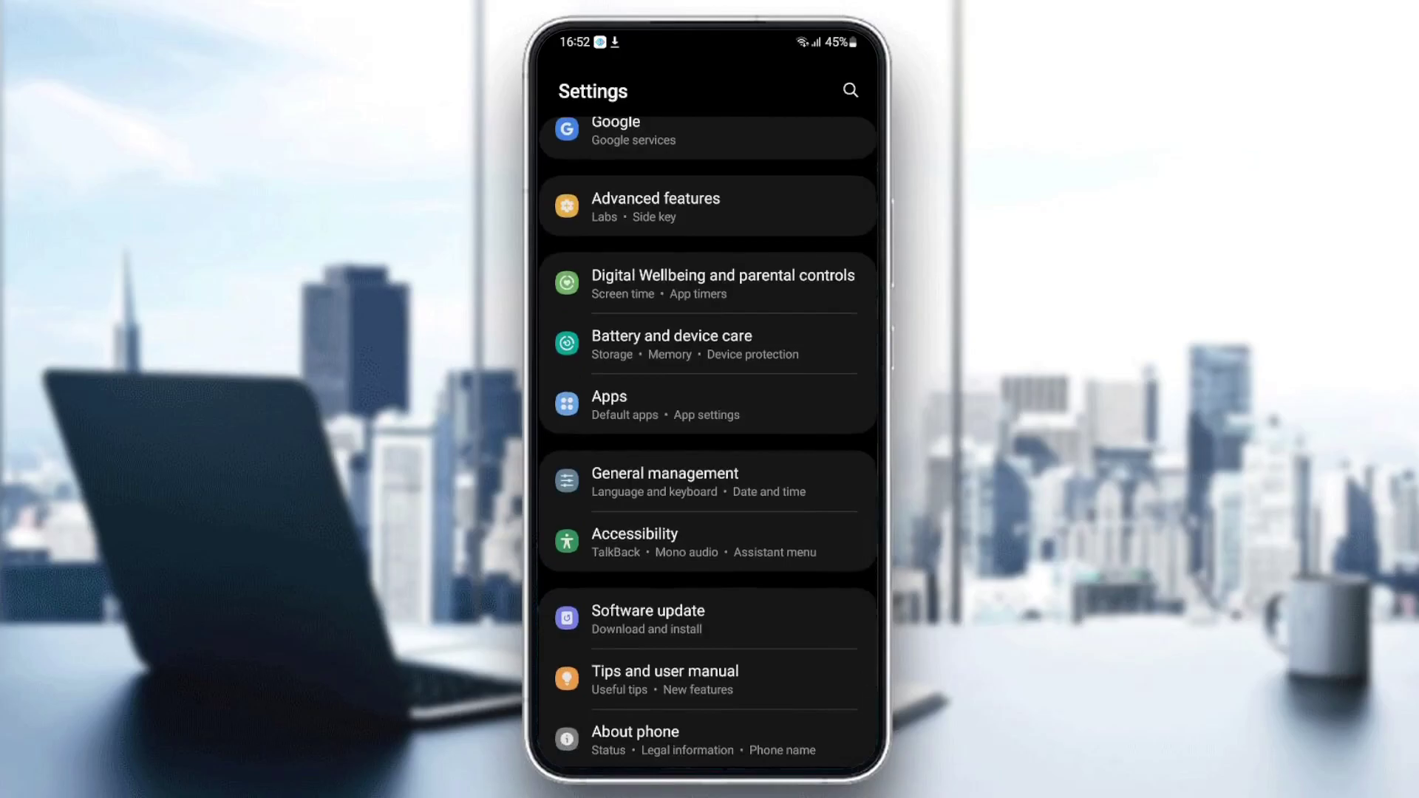
scroll(708, 443, "down", 1)
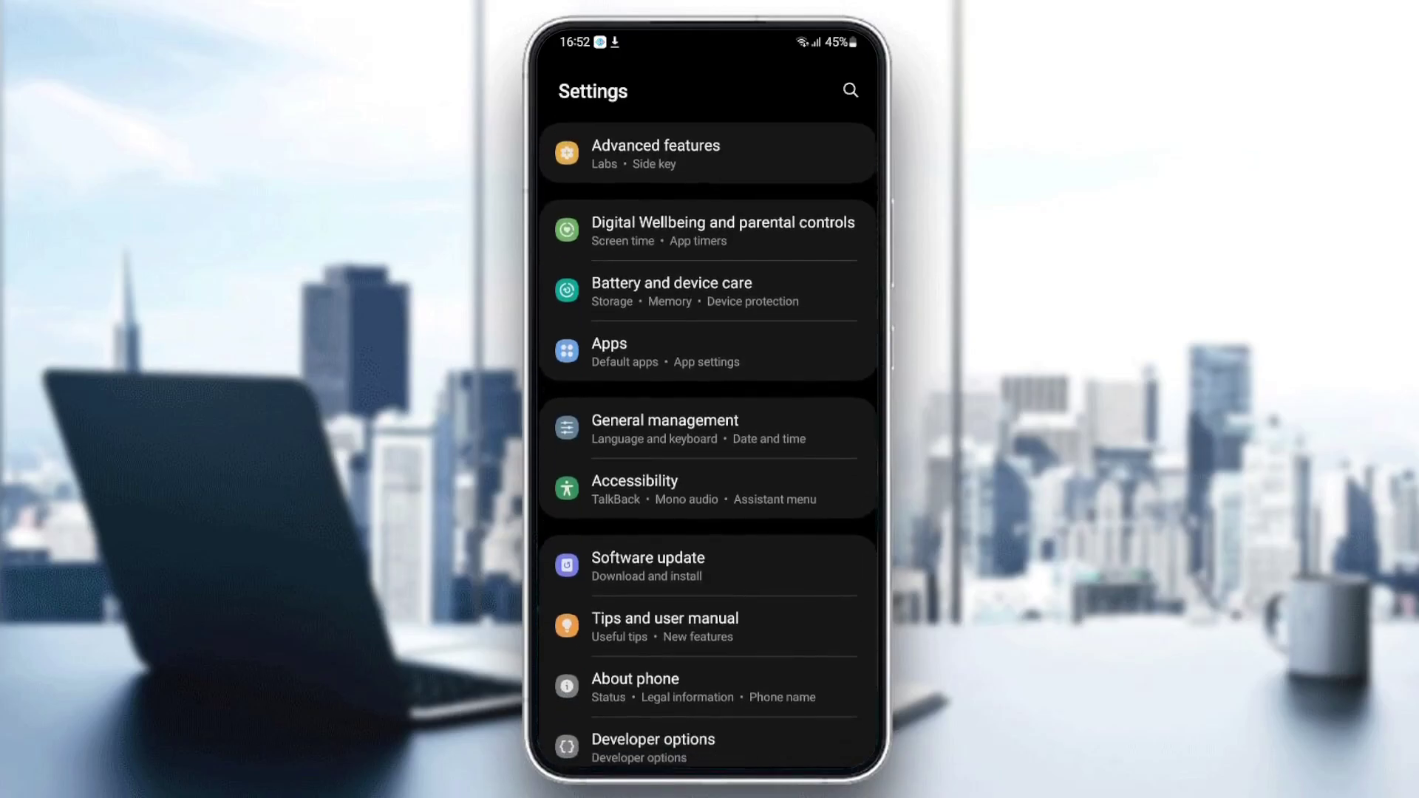
left_click(666, 429)
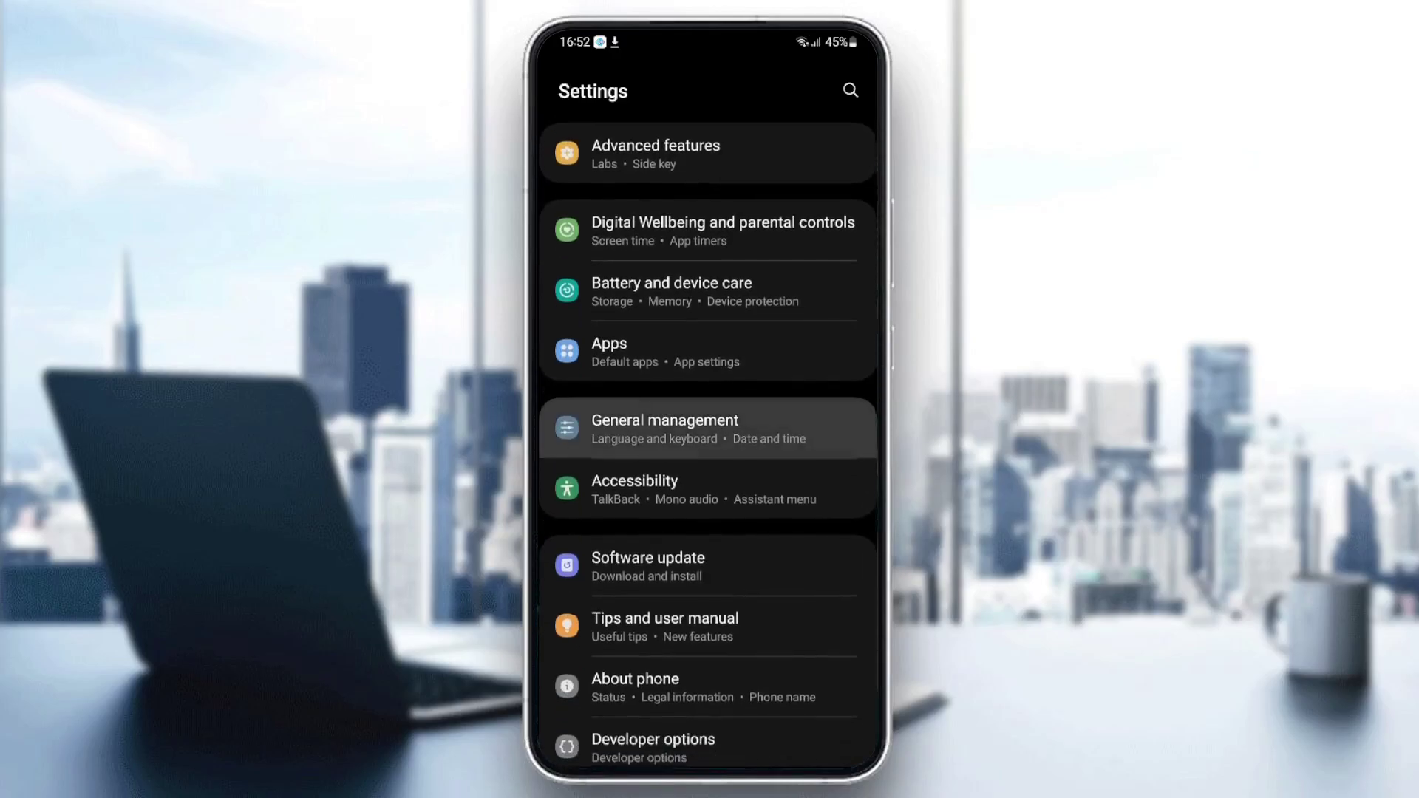
Open the Date and time page from General management
scroll(707, 443, "up", 2)
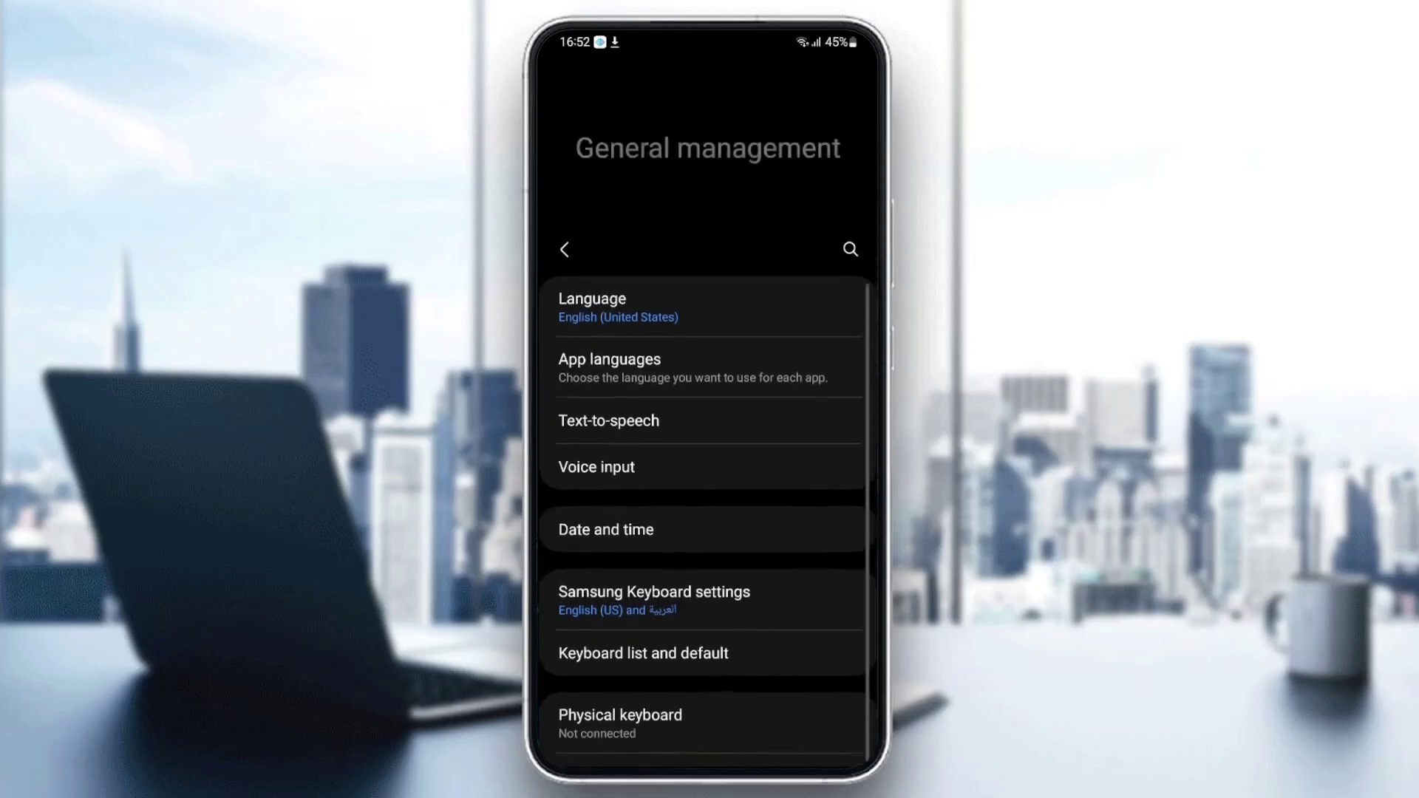
scroll(708, 444, "down", 1)
scroll(708, 444, "down", 1)
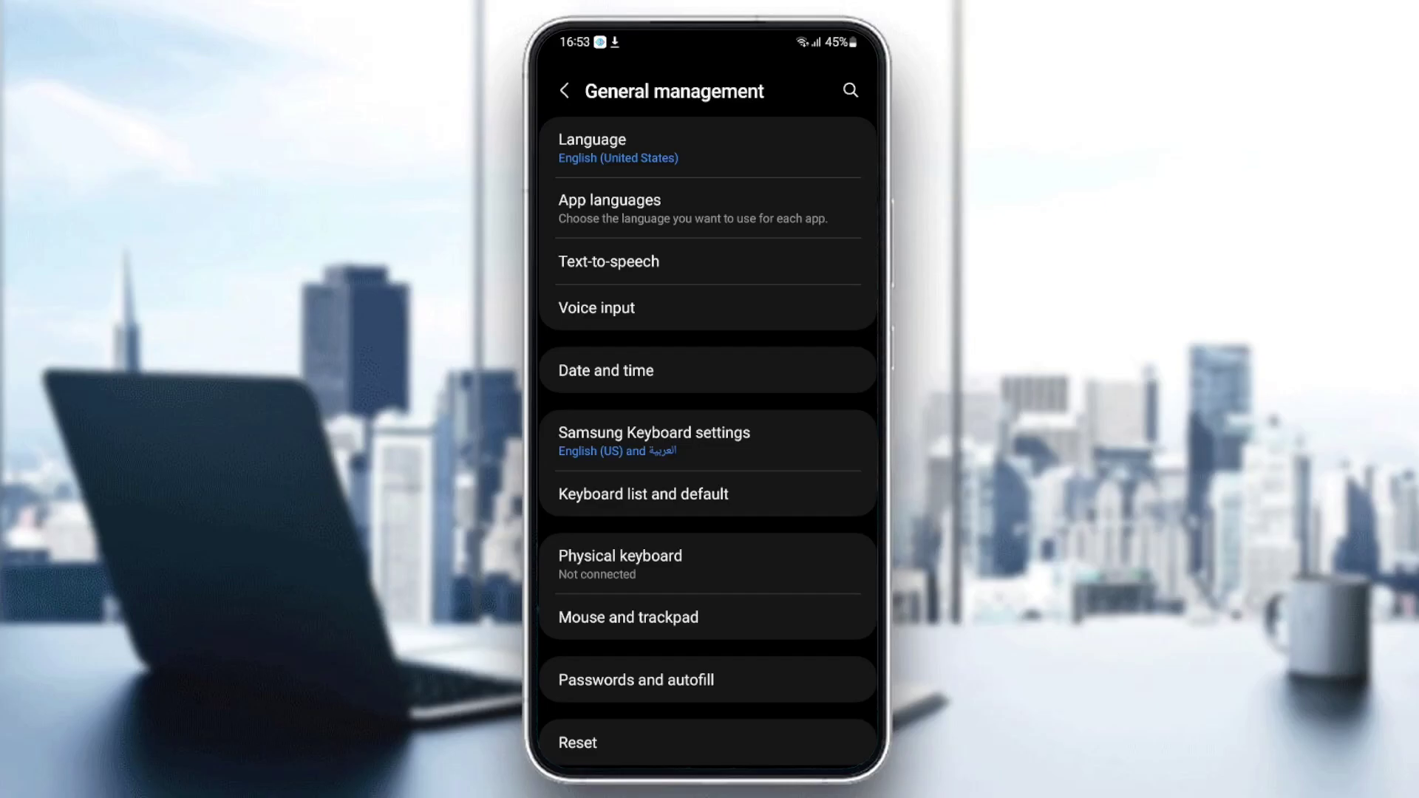
left_click(606, 370)
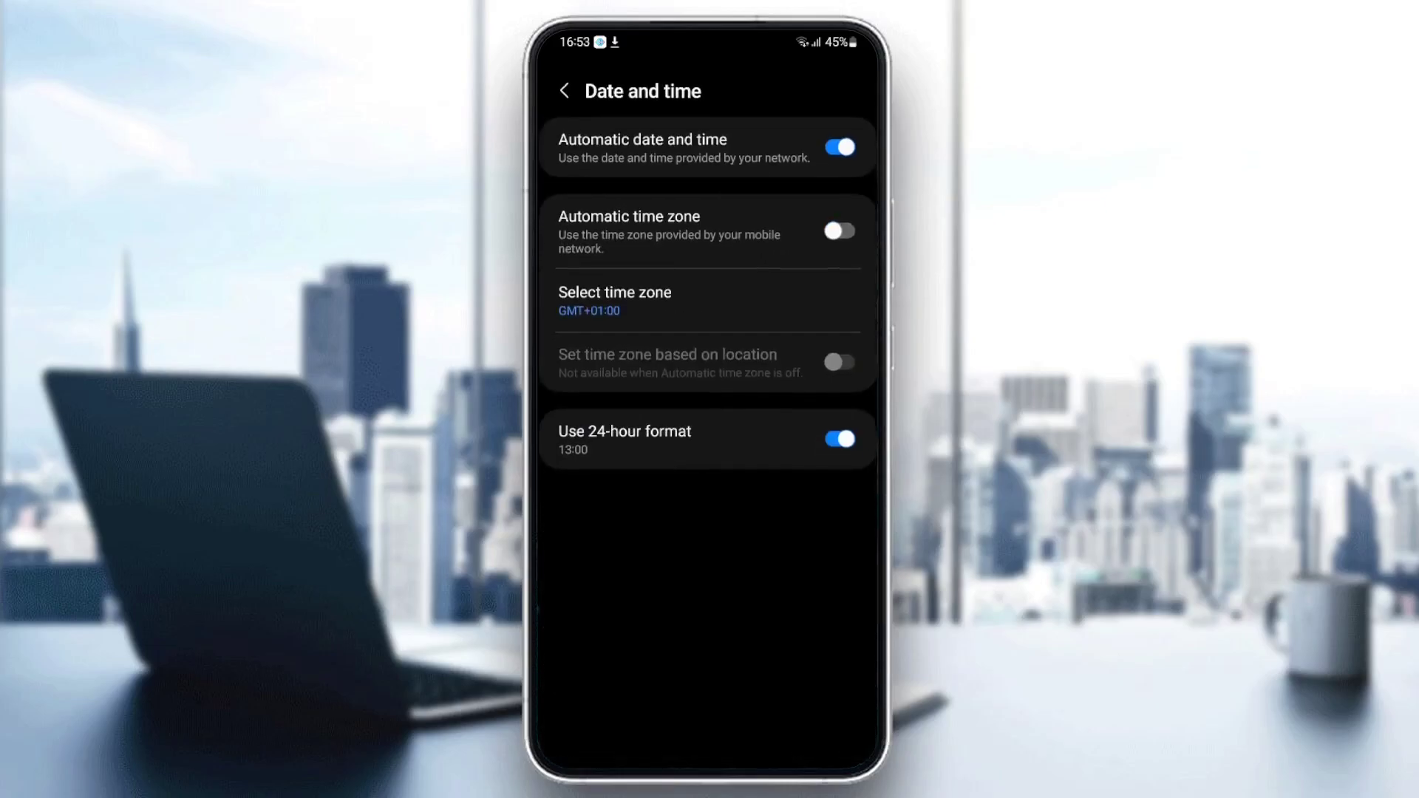
scroll(708, 370, "up", 3)
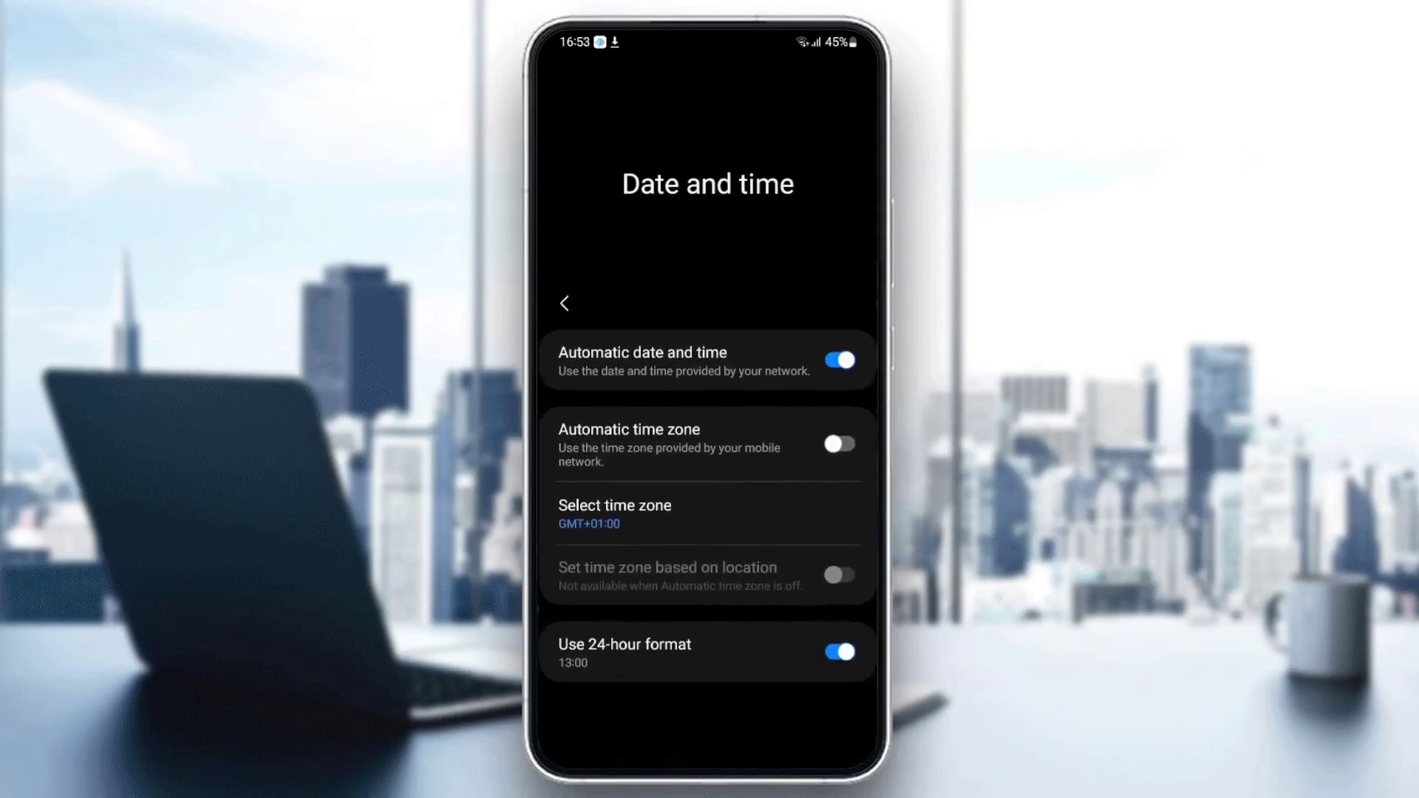
scroll(708, 369, "down", 3)
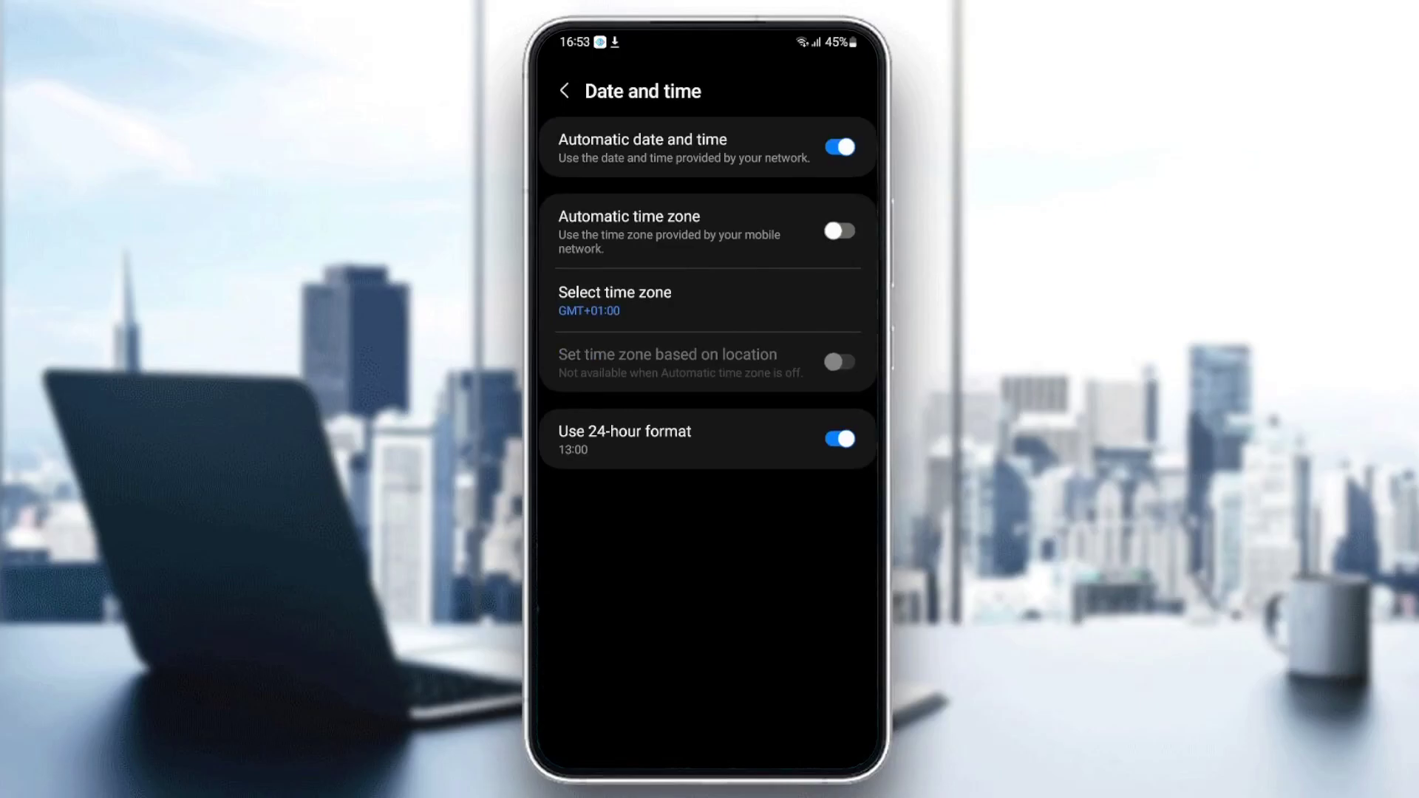
left_click(840, 147)
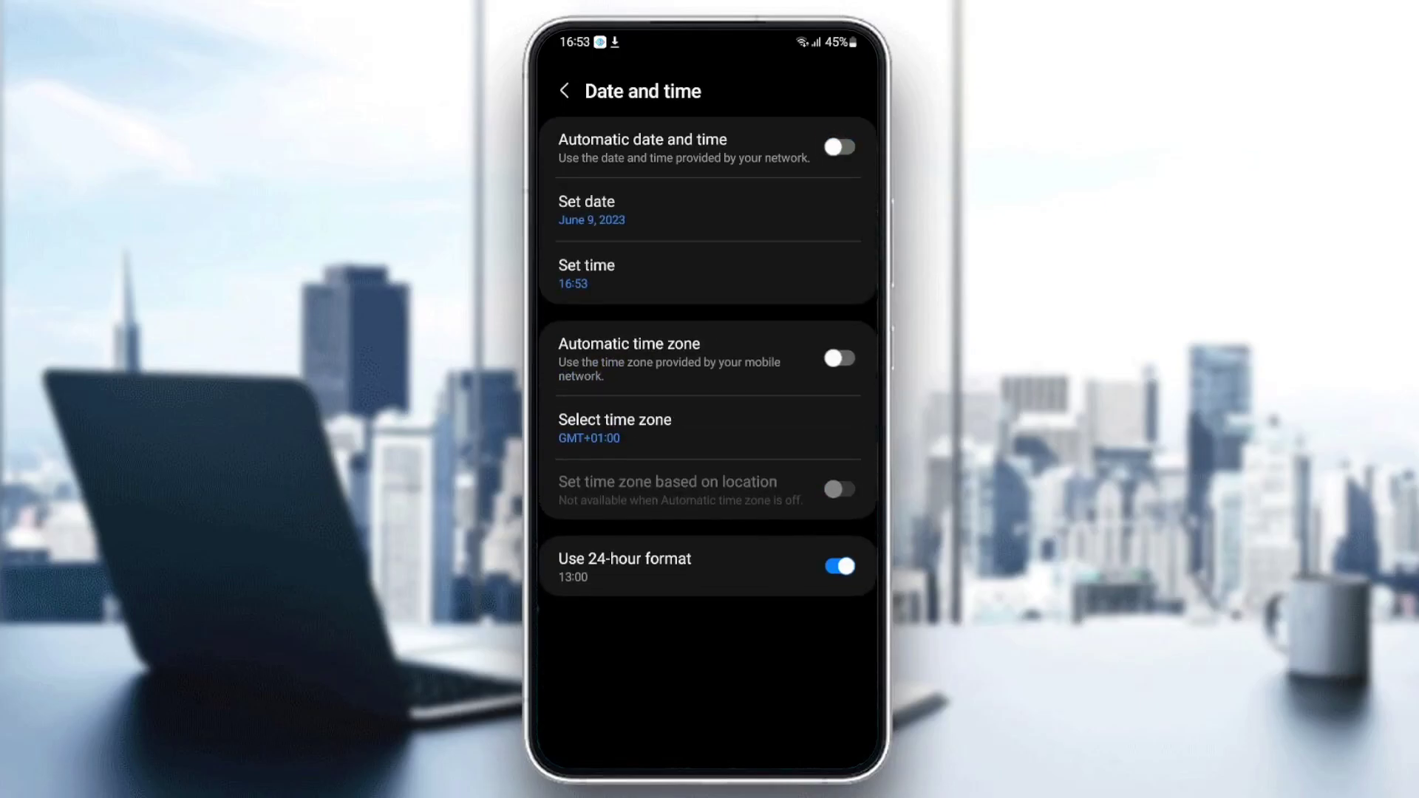
left_click(839, 147)
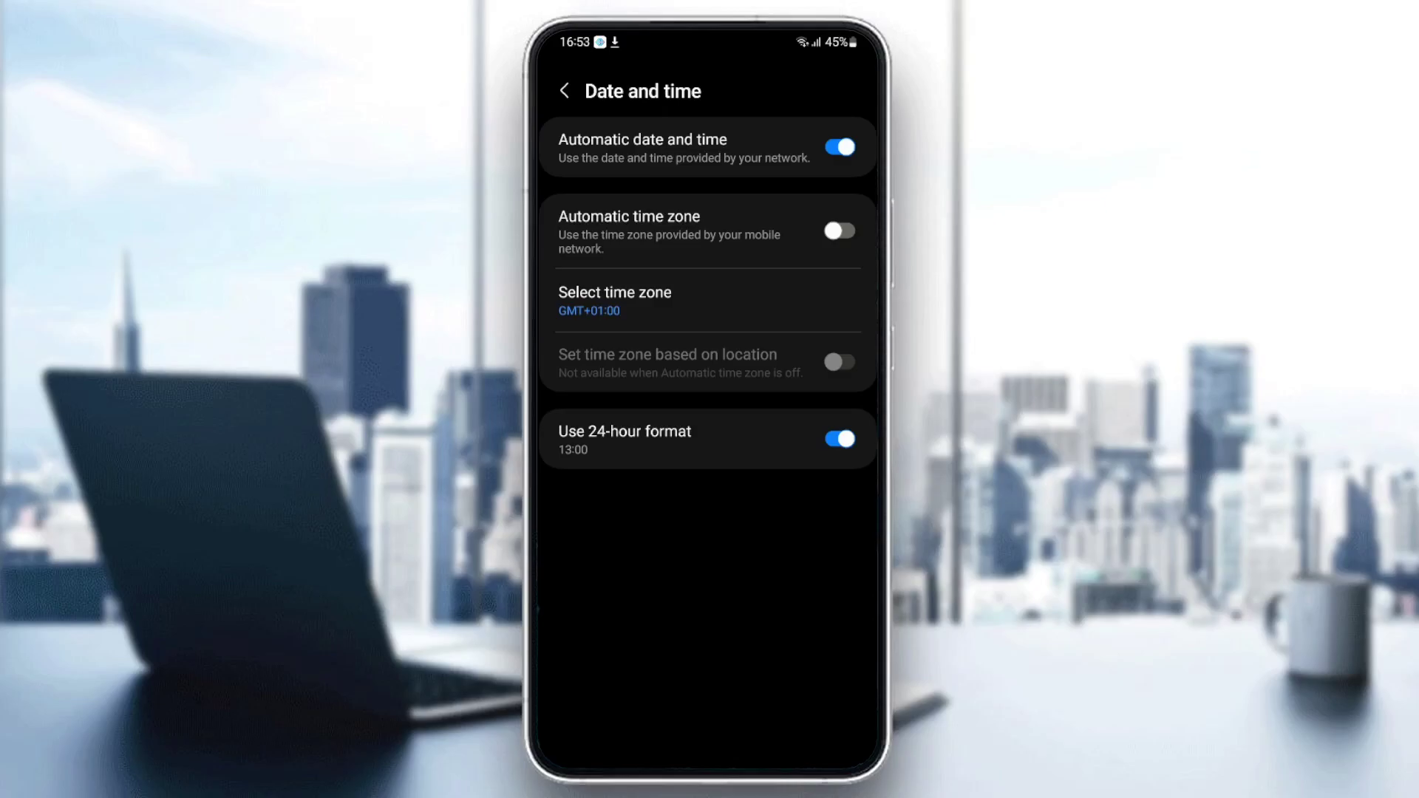
Disable automatic date and time, then confirm the manual date as June 9, 2023
left_click(839, 147)
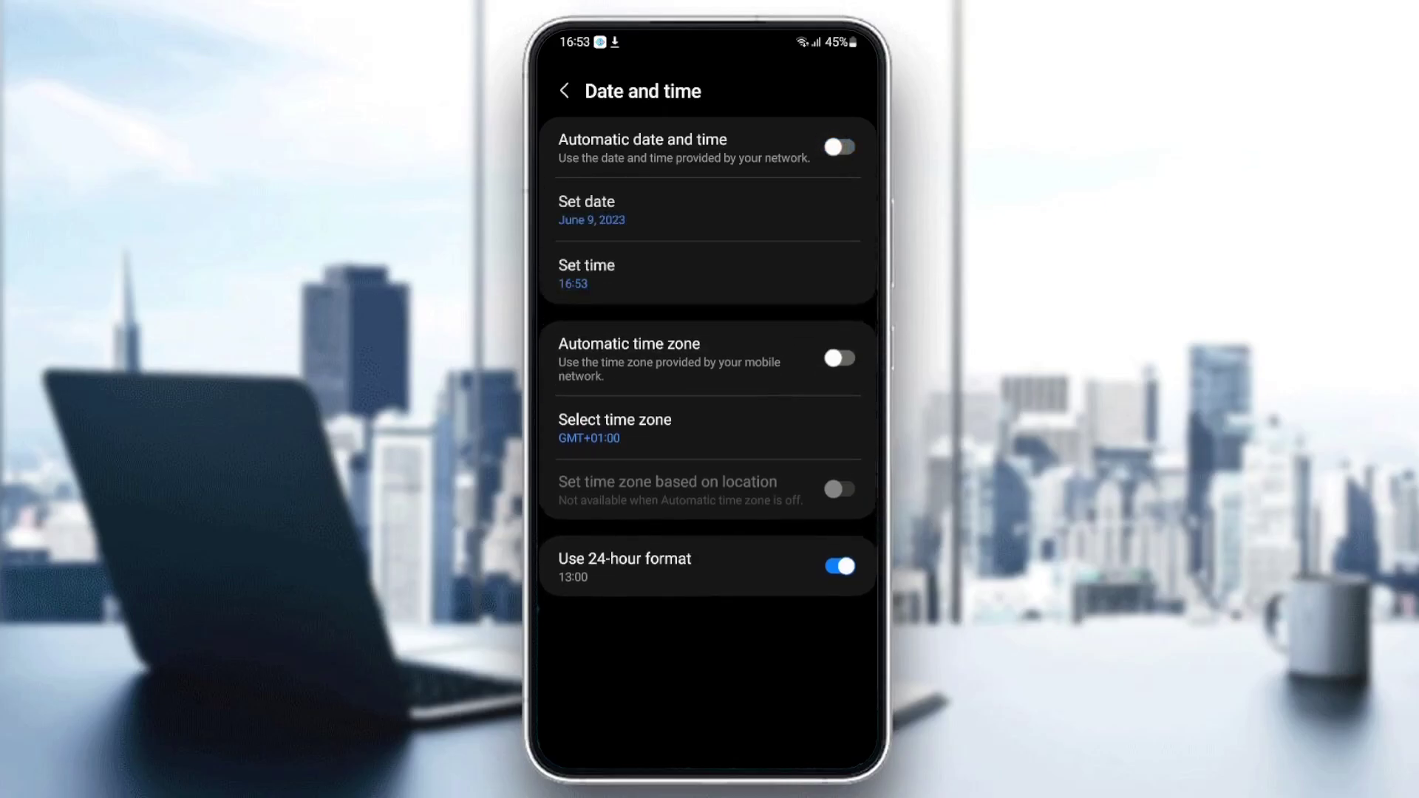
left_click(592, 209)
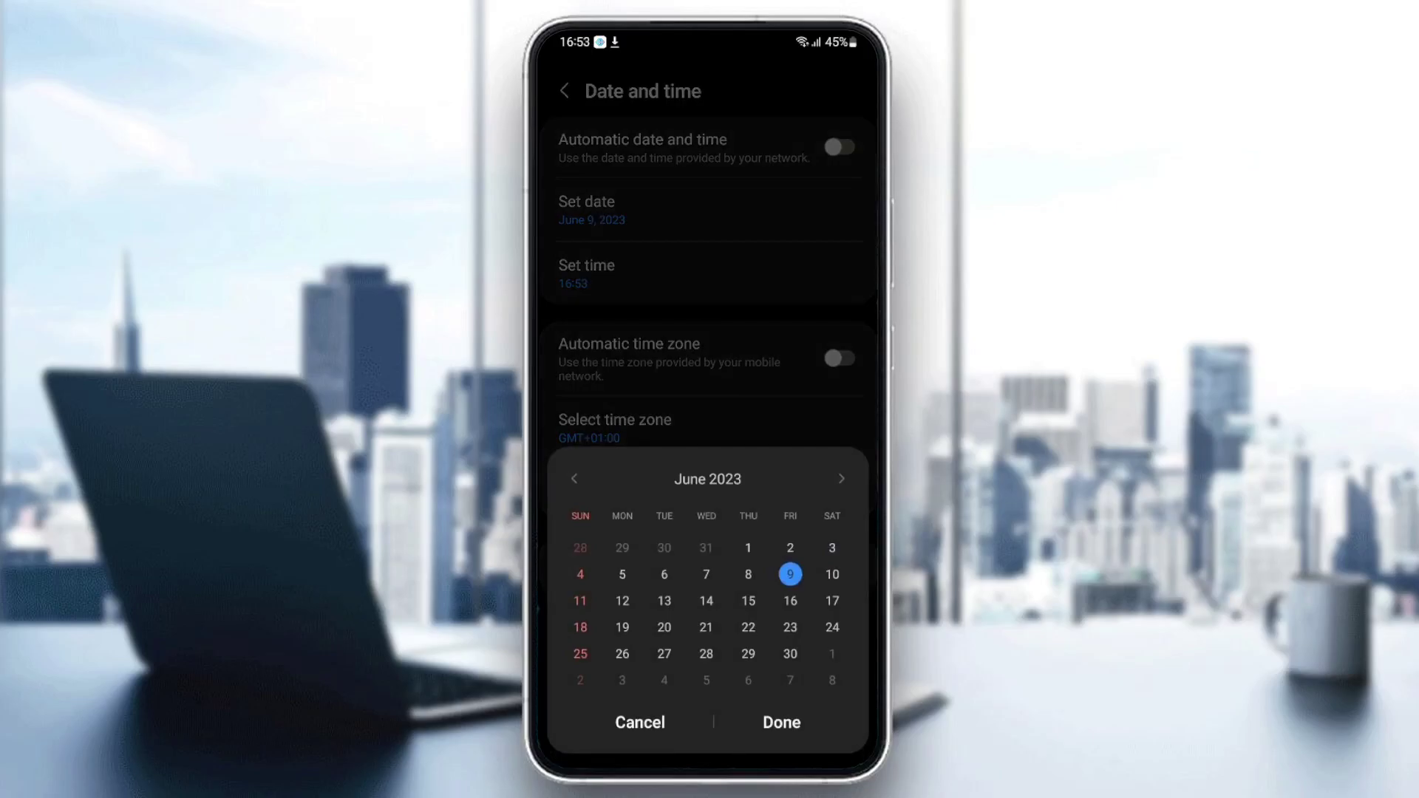
left_click(832, 628)
left_click(790, 574)
left_click(781, 722)
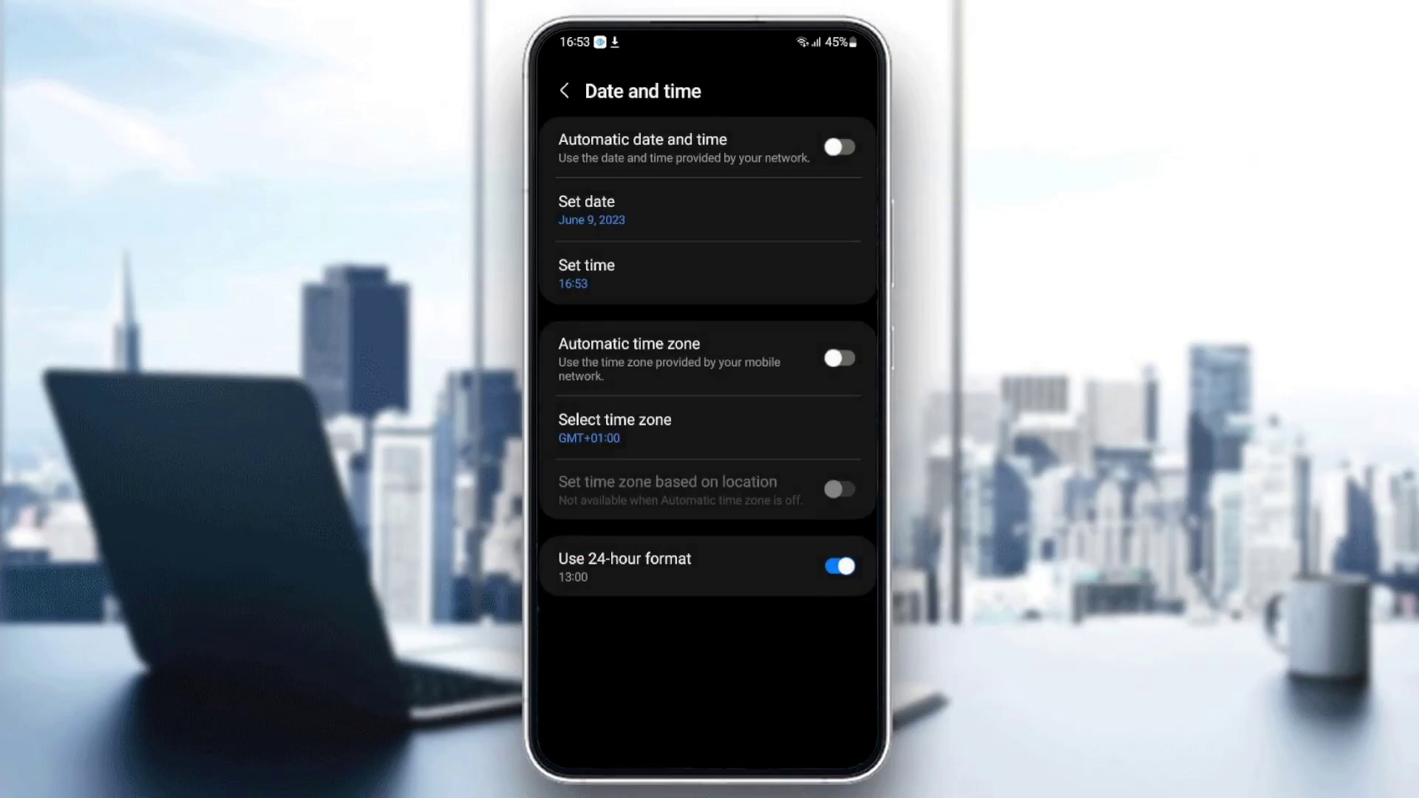
Open the time picker and roll the hour to 02, keeping minutes at 53
left_click(587, 272)
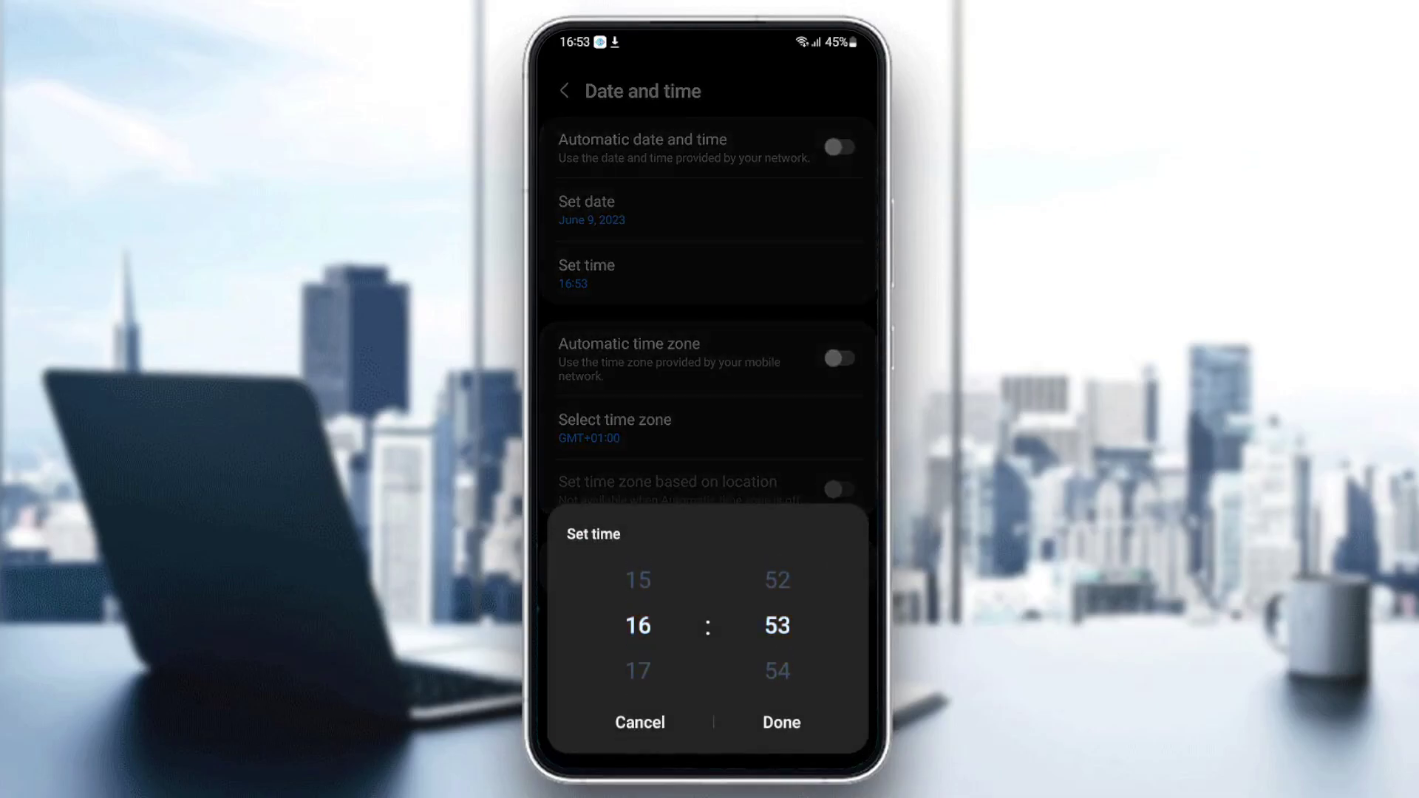
left_click_drag(638, 665, 639, 584)
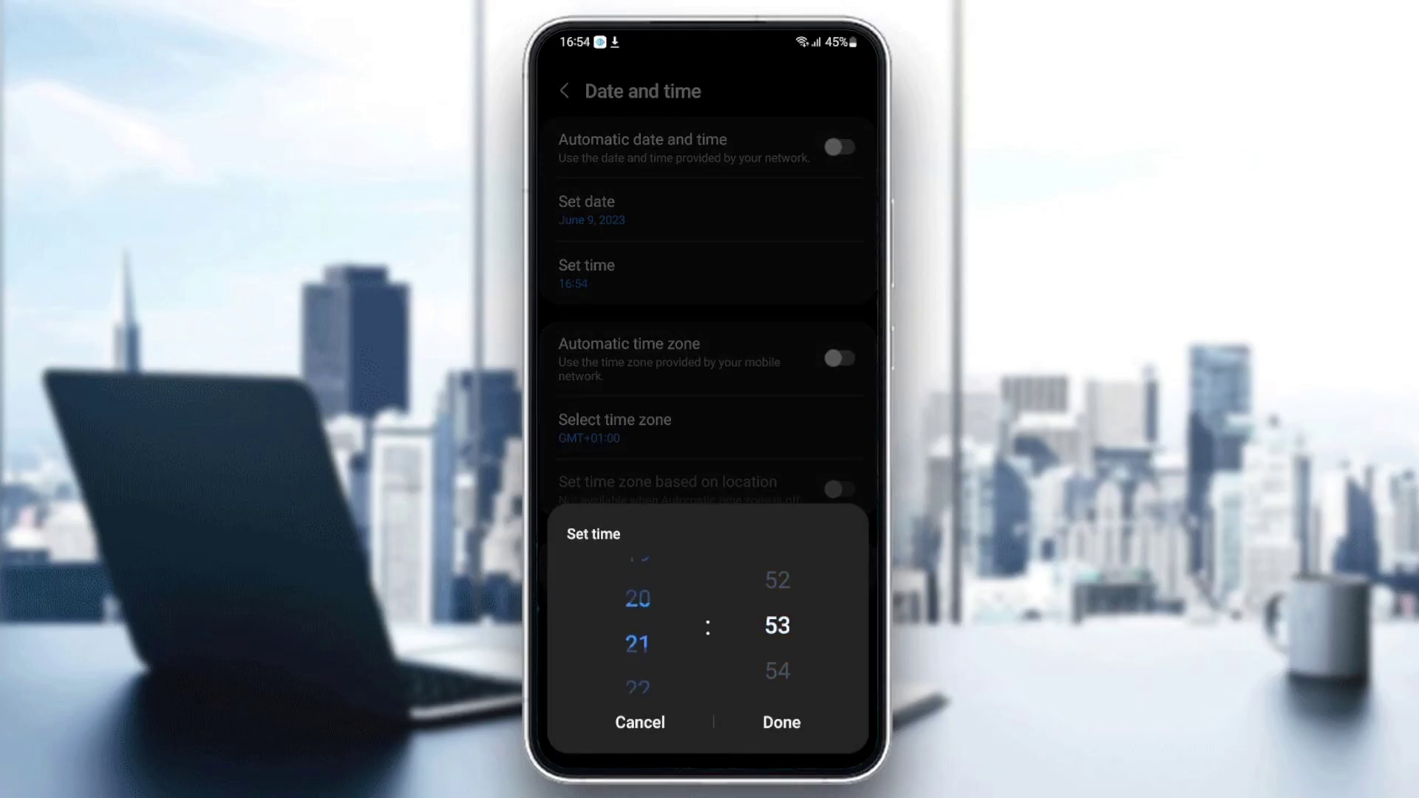
mouse_move(638, 665)
left_mouse_down()
mouse_move(639, 584)
mouse_move(639, 666)
left_mouse_up()
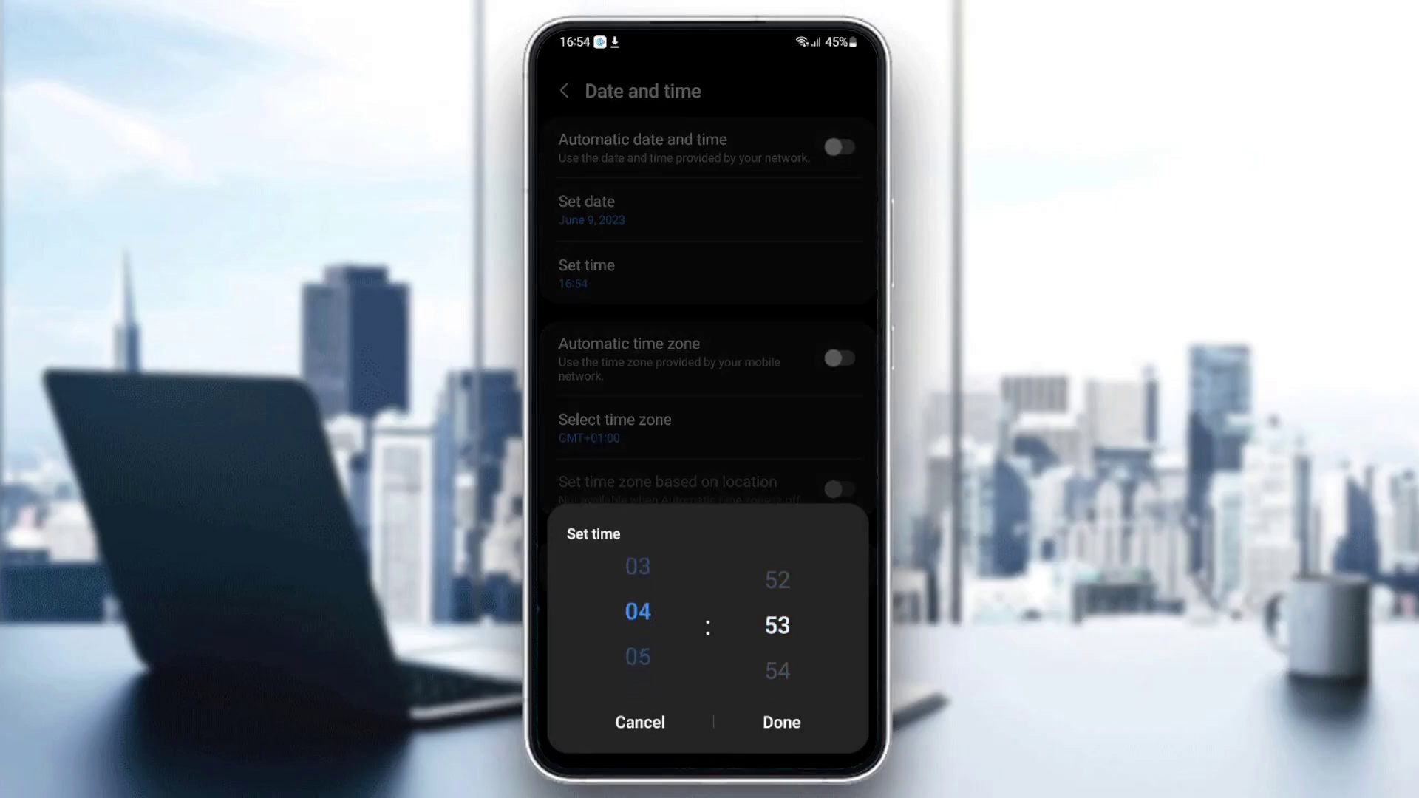
left_click_drag(639, 584, 639, 665)
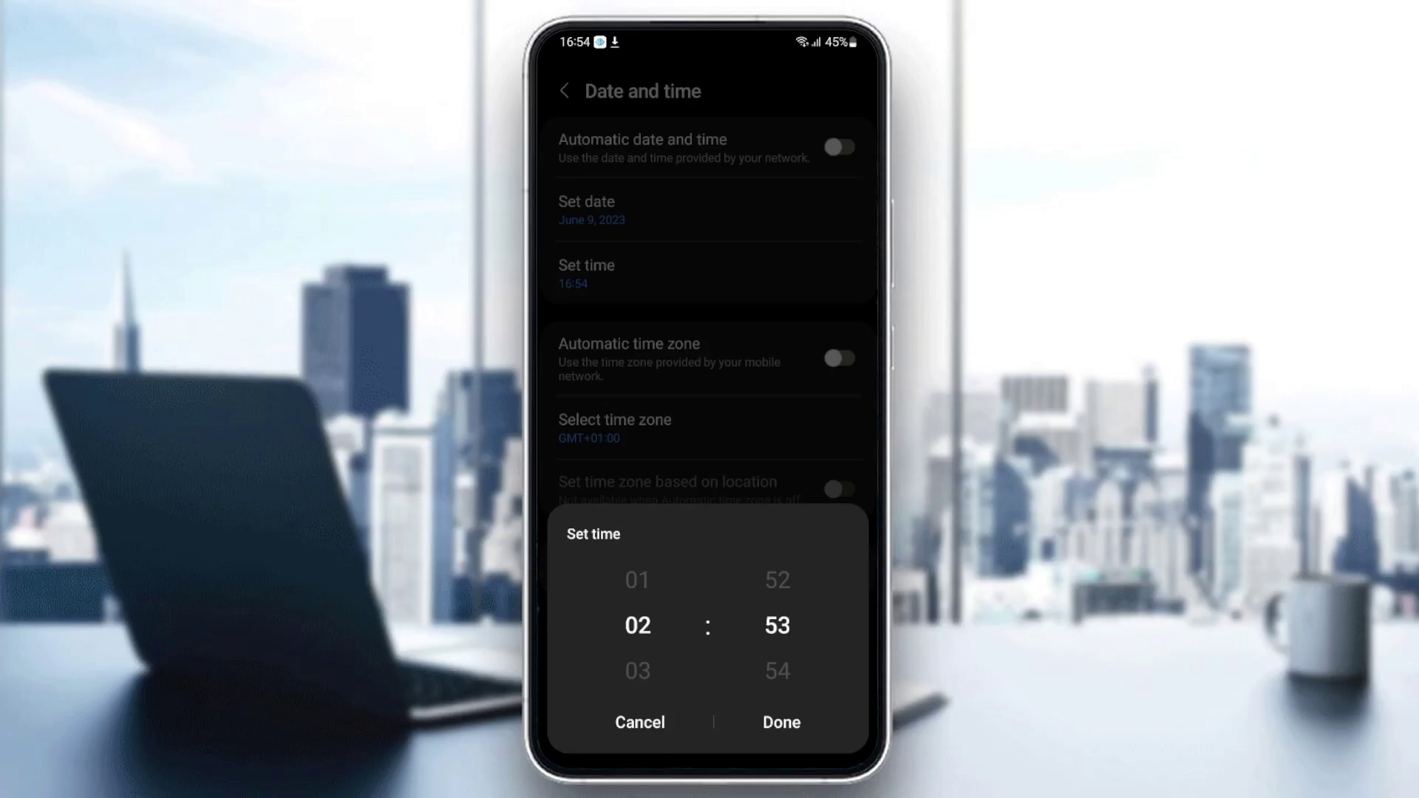